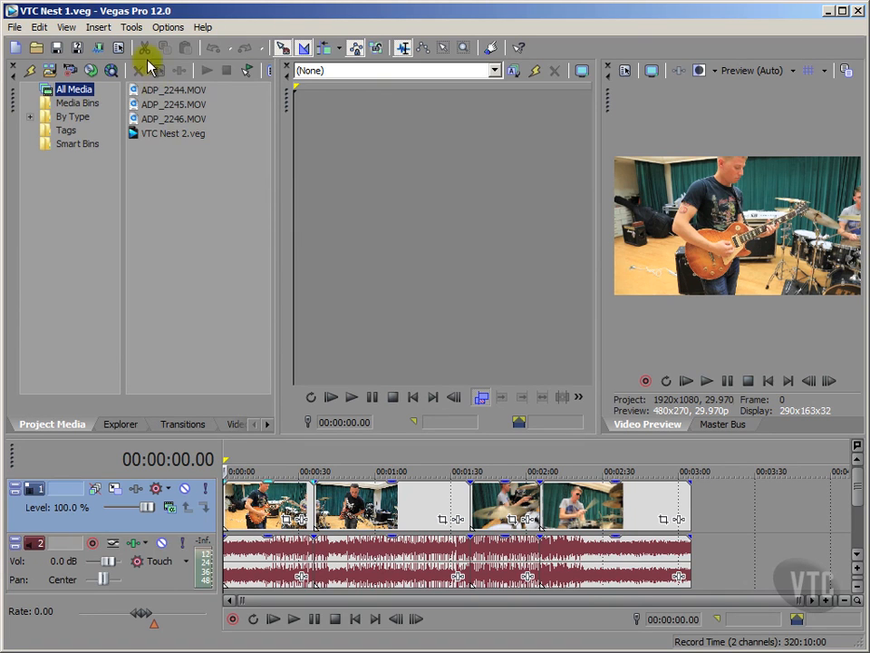
{"action": "left_click", "coordinate": [132, 27]}
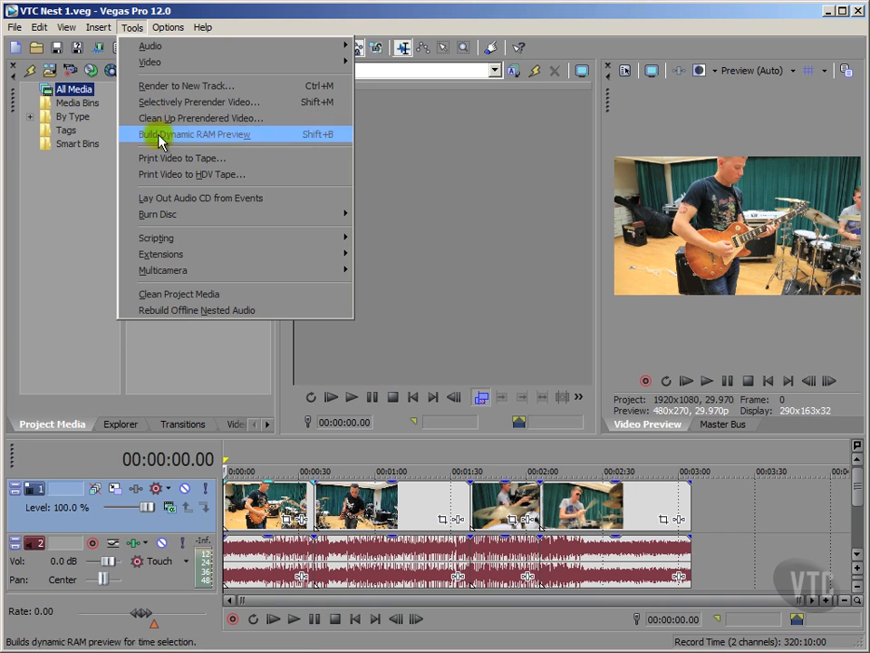
{"action": "left_click", "coordinate": [96, 299]}
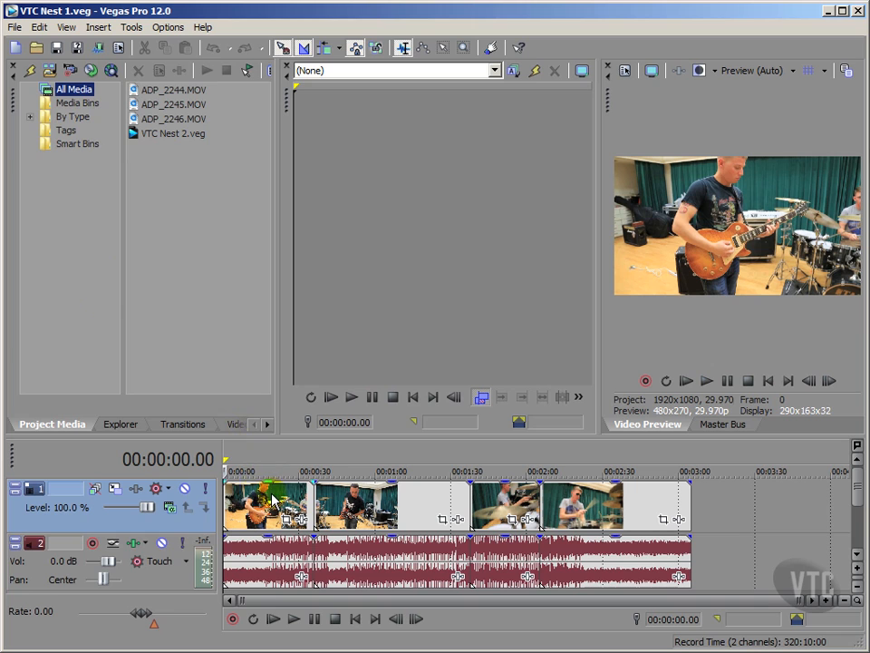
Delete the last three clips from the timeline, keeping only the opening guitar clip, and save the project
{"action": "left_click", "coordinate": [581, 498]}
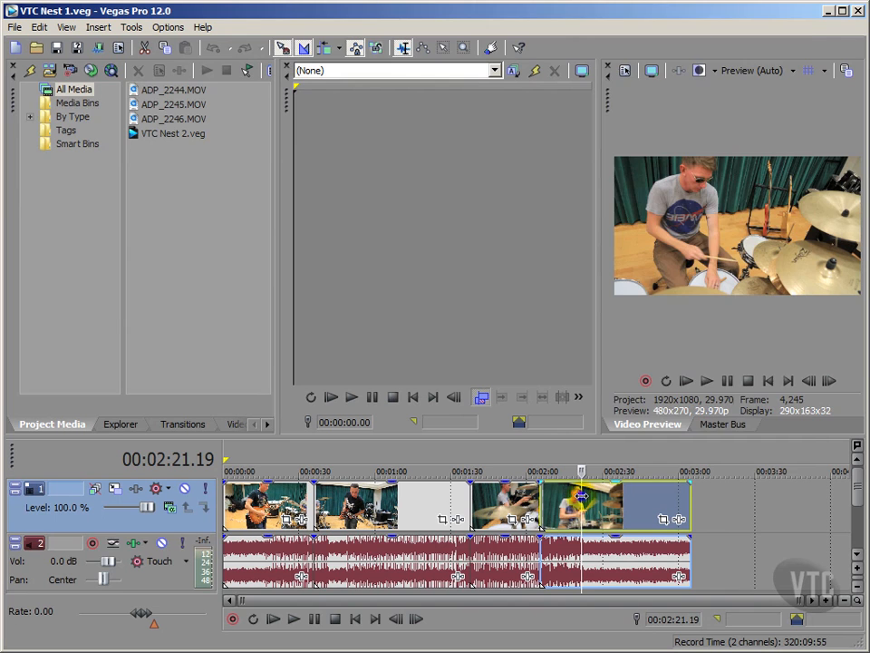
{"action": "right_click", "coordinate": [581, 497]}
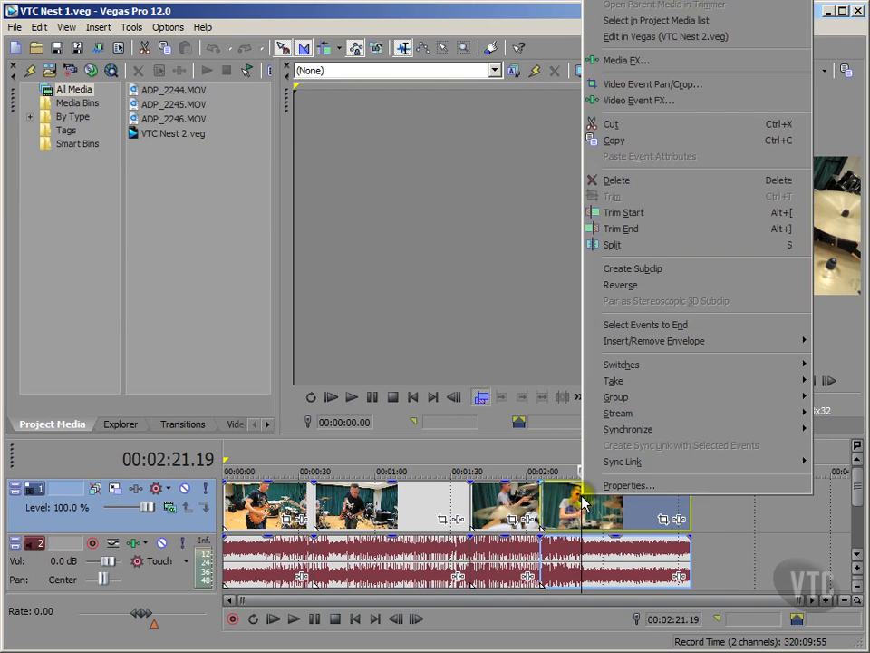
{"action": "left_click", "coordinate": [625, 181]}
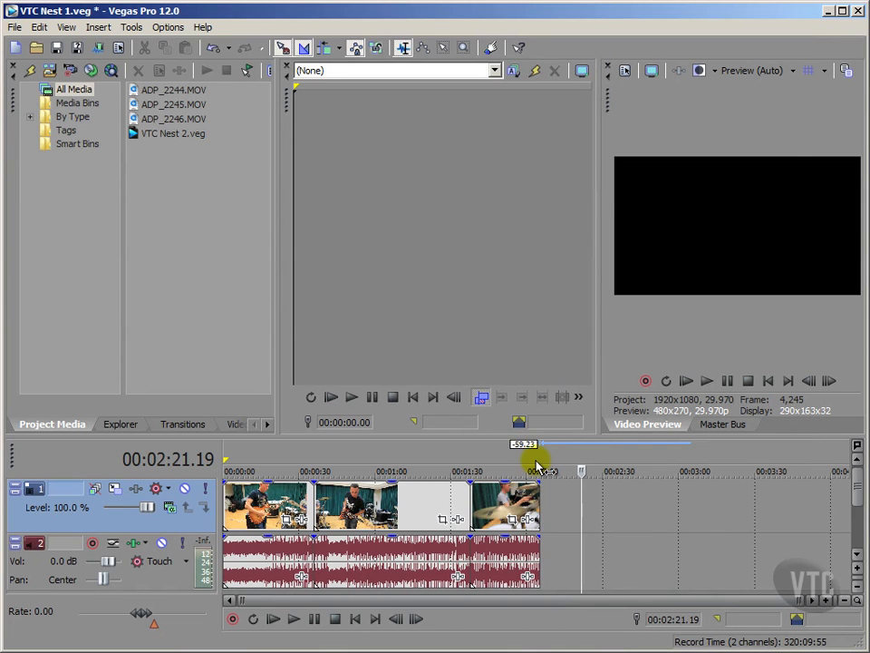
{"action": "left_click", "coordinate": [504, 510]}
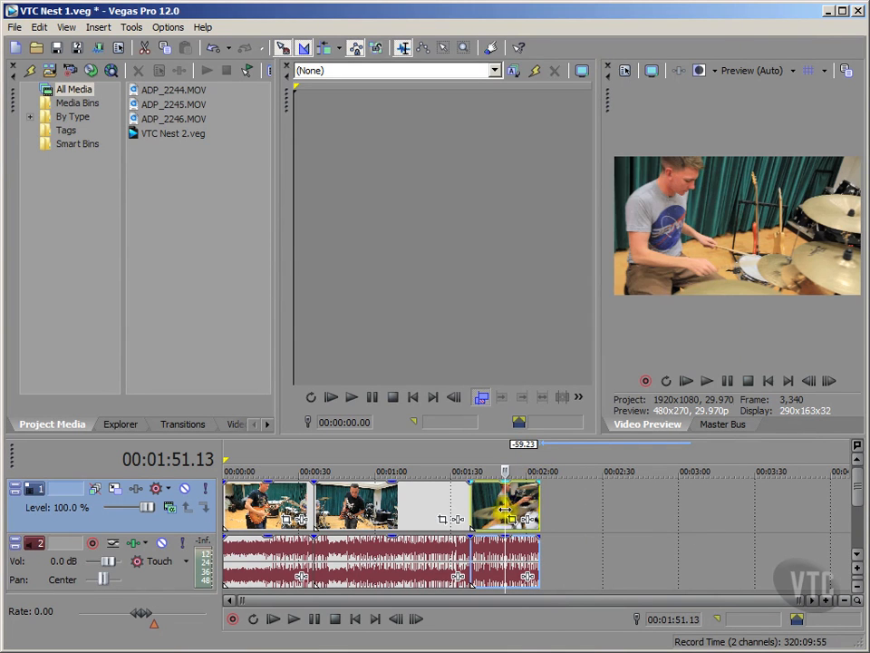
{"action": "right_click", "coordinate": [505, 510]}
{"action": "left_click", "coordinate": [551, 194]}
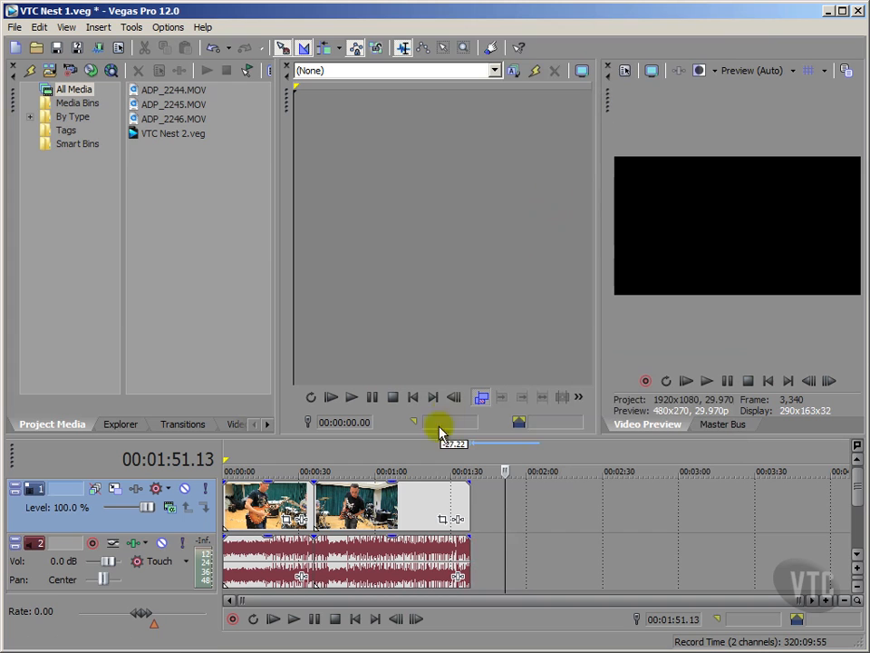
{"action": "left_click", "coordinate": [362, 512]}
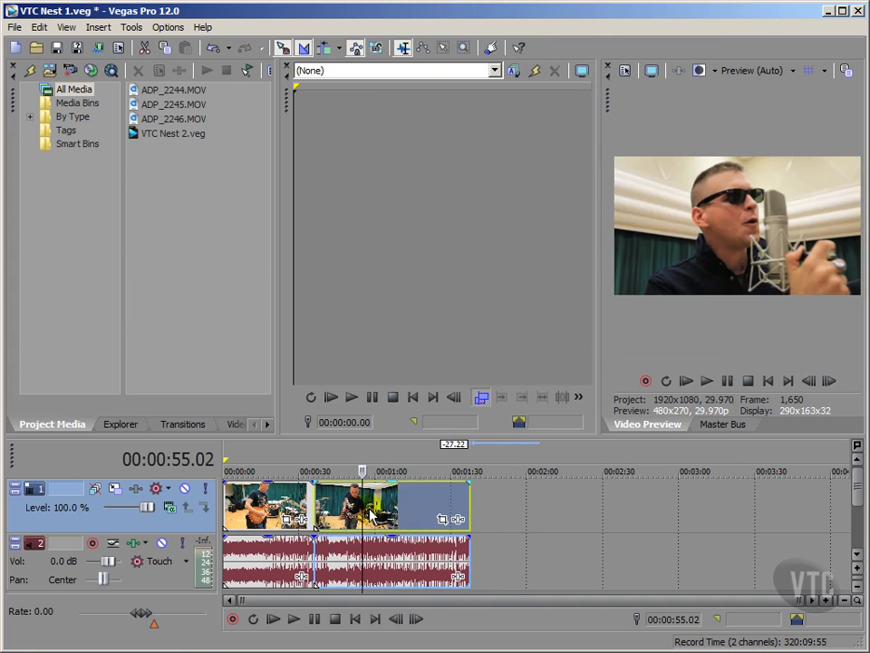
{"action": "right_click", "coordinate": [370, 515]}
{"action": "left_click", "coordinate": [410, 194]}
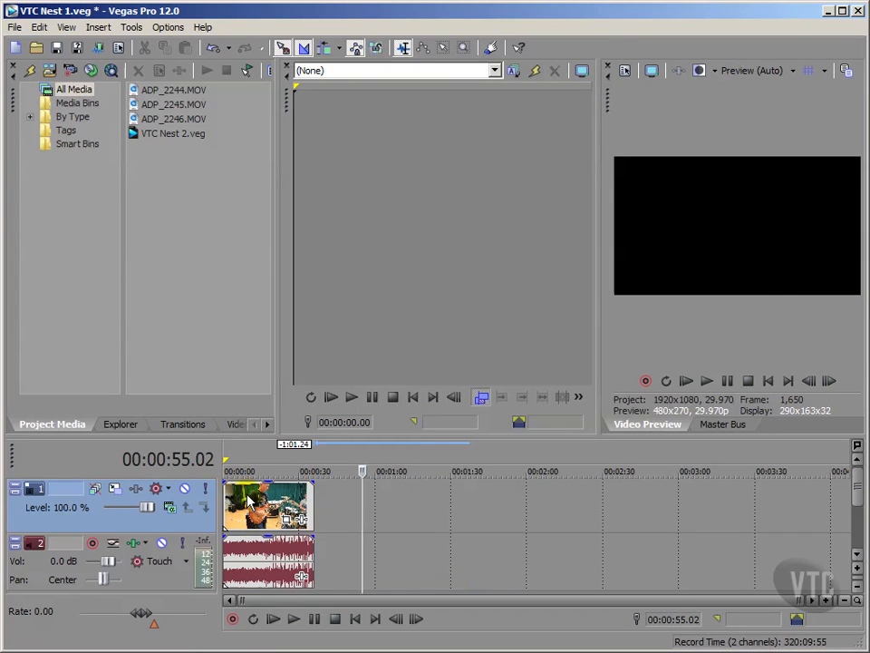
{"action": "left_click", "coordinate": [354, 619]}
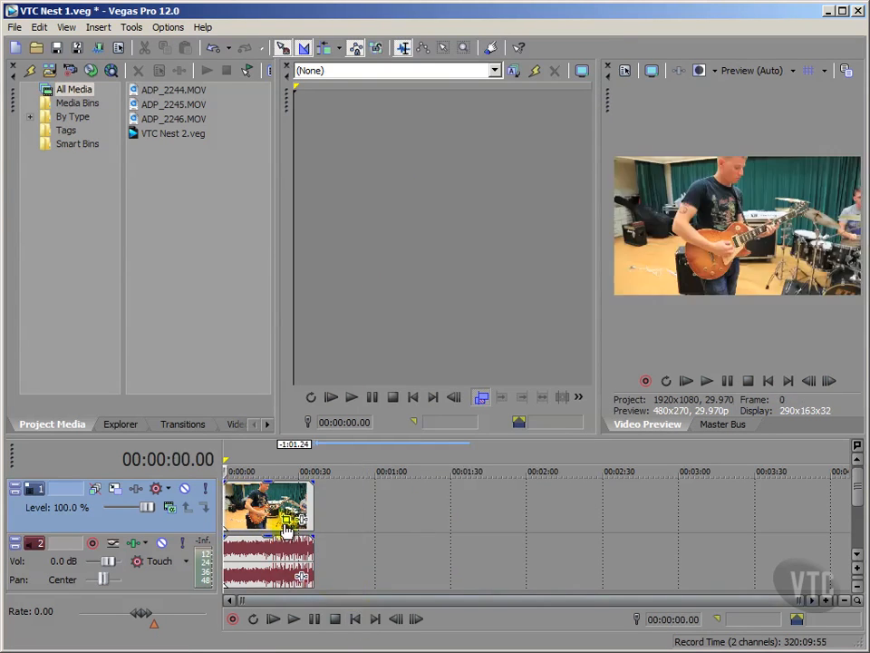
{"action": "left_click", "coordinate": [60, 49]}
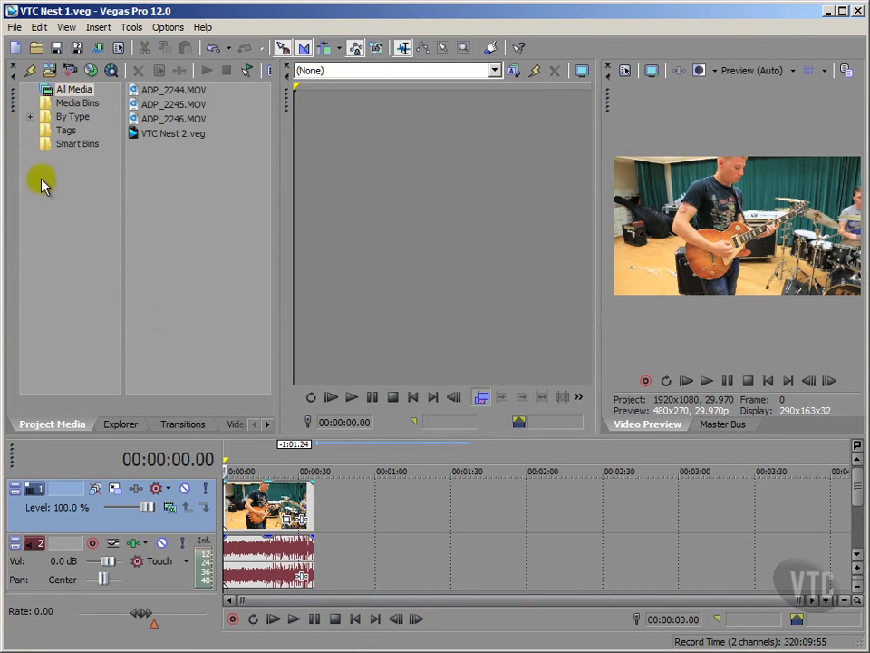
Open the Render As settings for the trimmed project and review the output folder and file name
{"action": "left_click", "coordinate": [16, 28]}
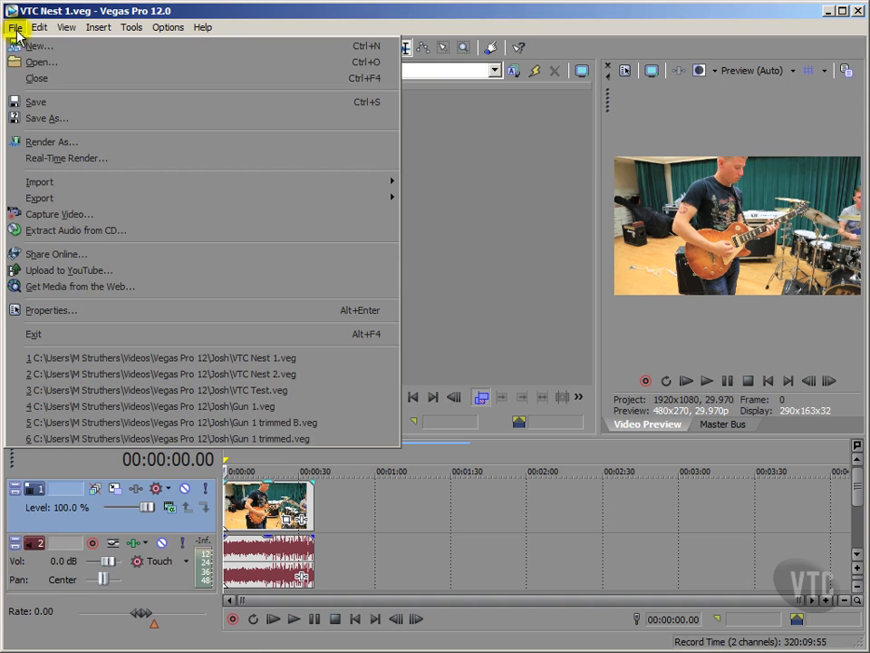
{"action": "left_click", "coordinate": [51, 145]}
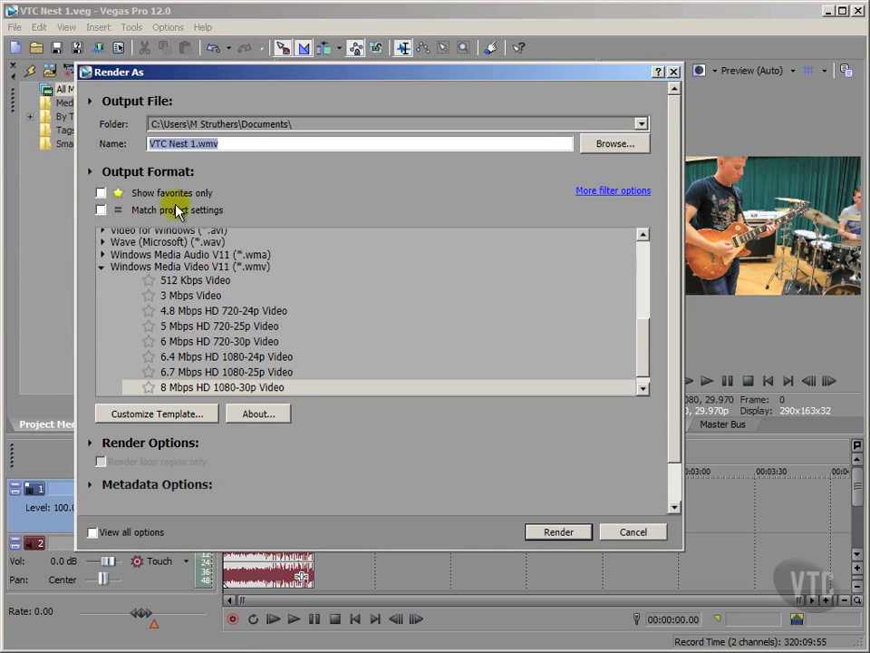
{"action": "left_click", "coordinate": [123, 130]}
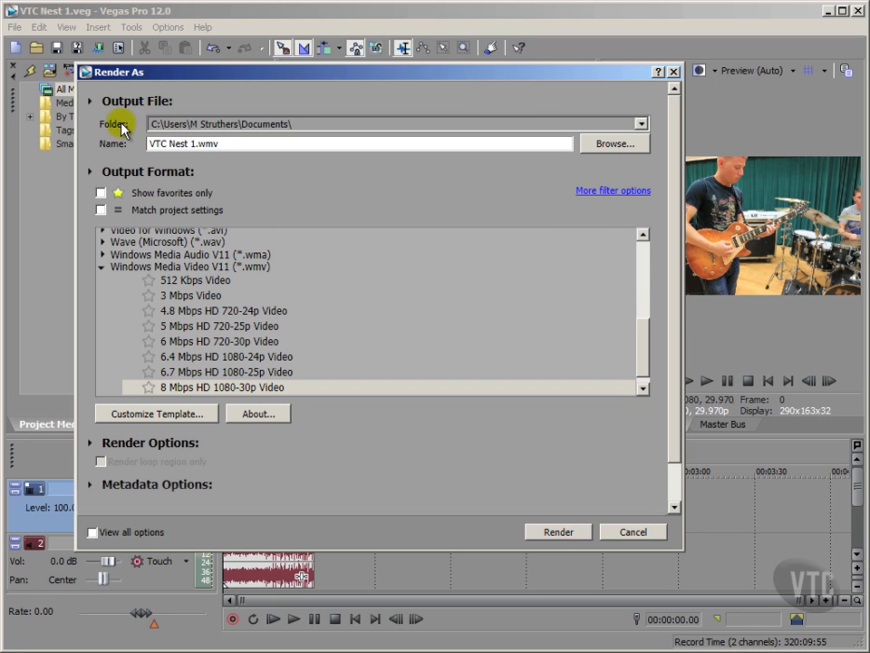
{"action": "left_click", "coordinate": [296, 125]}
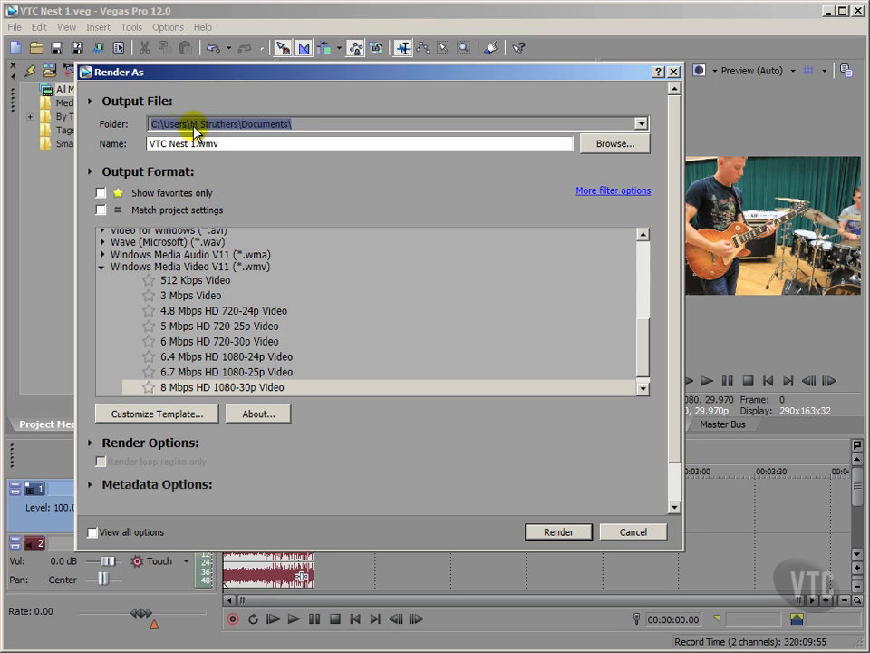
{"action": "left_click", "coordinate": [121, 145]}
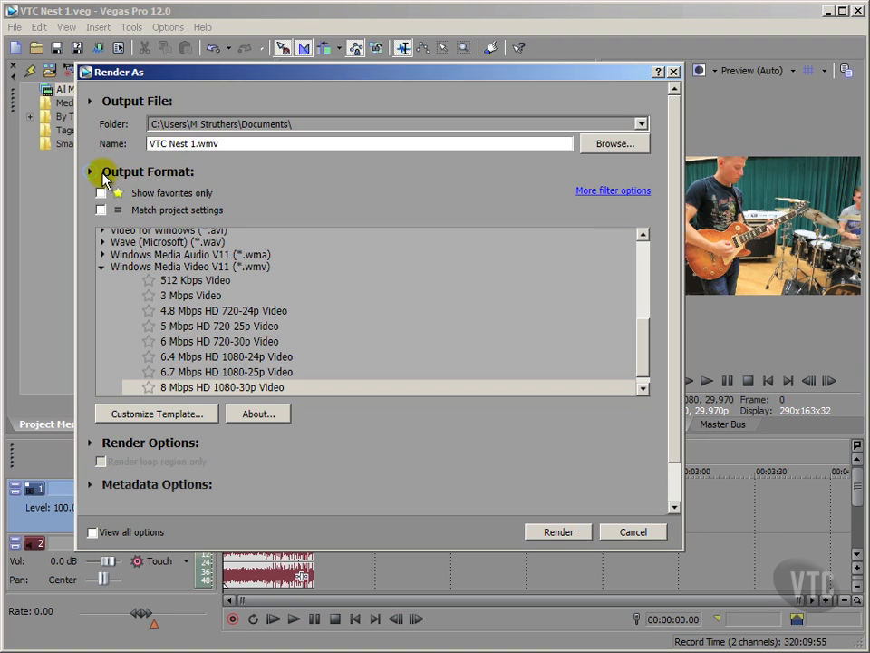
Browse the output formats and choose the PAL DV Widescreen template under Video for Windows (*.avi)
{"action": "left_click", "coordinate": [101, 269]}
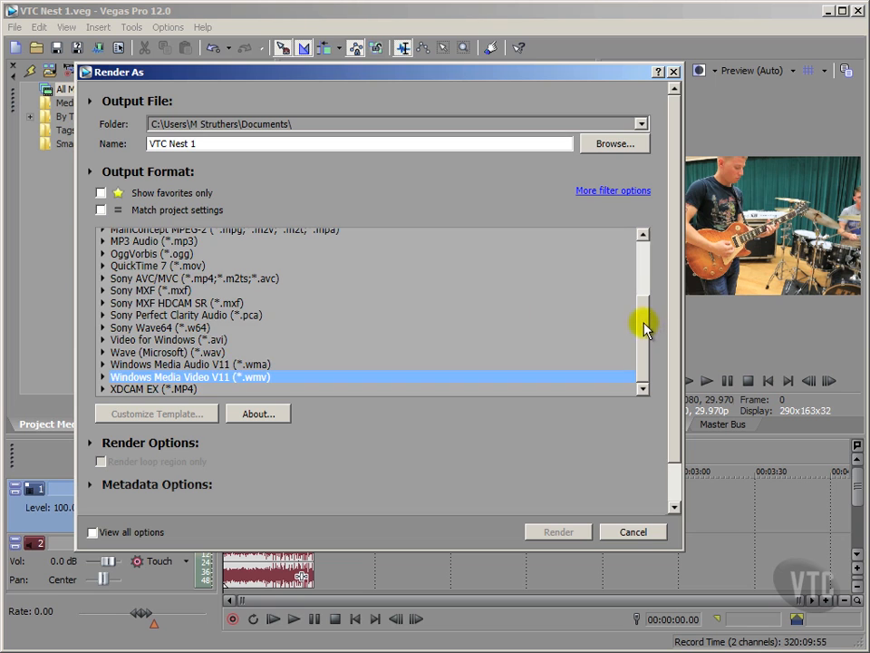
{"action": "left_click_drag", "start_coordinate": [646, 328], "coordinate": [651, 253]}
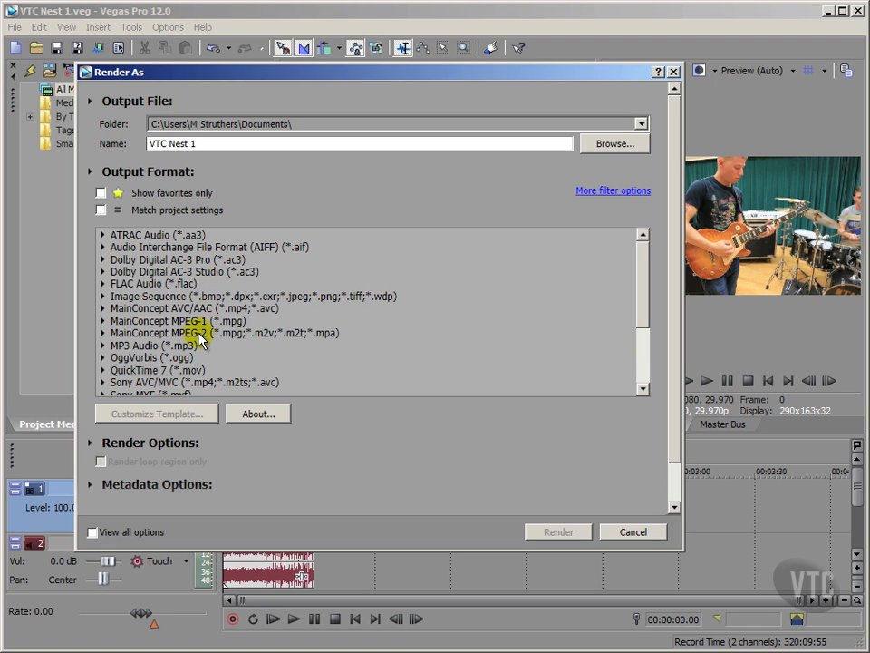
{"action": "left_click", "coordinate": [146, 373]}
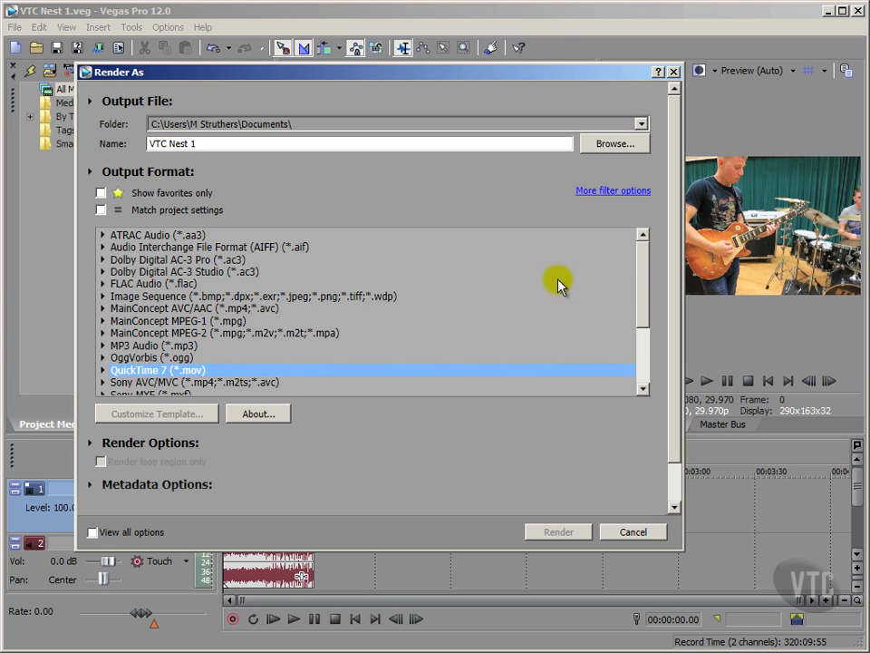
{"action": "left_click_drag", "start_coordinate": [637, 260], "coordinate": [629, 325]}
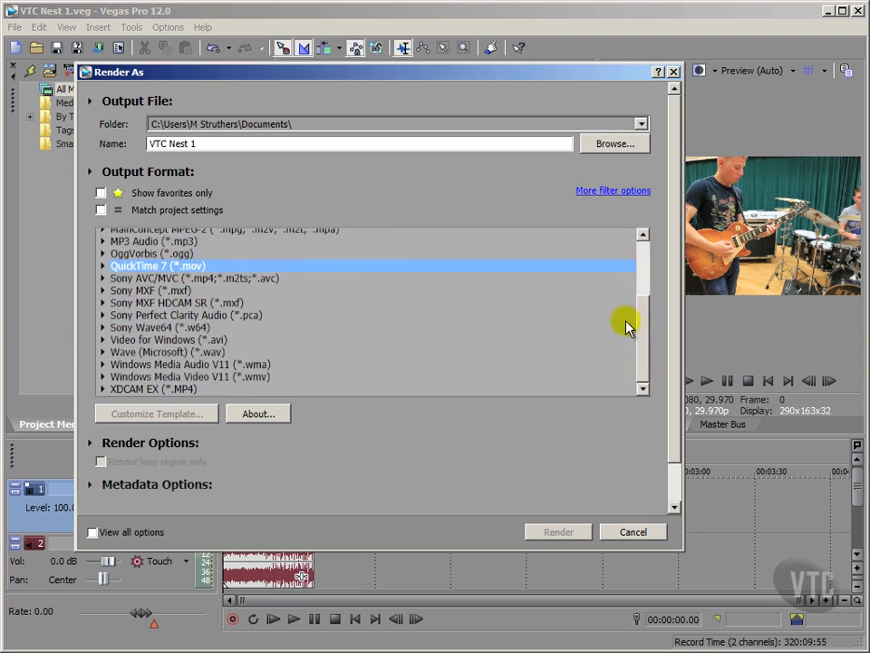
{"action": "left_click", "coordinate": [161, 343]}
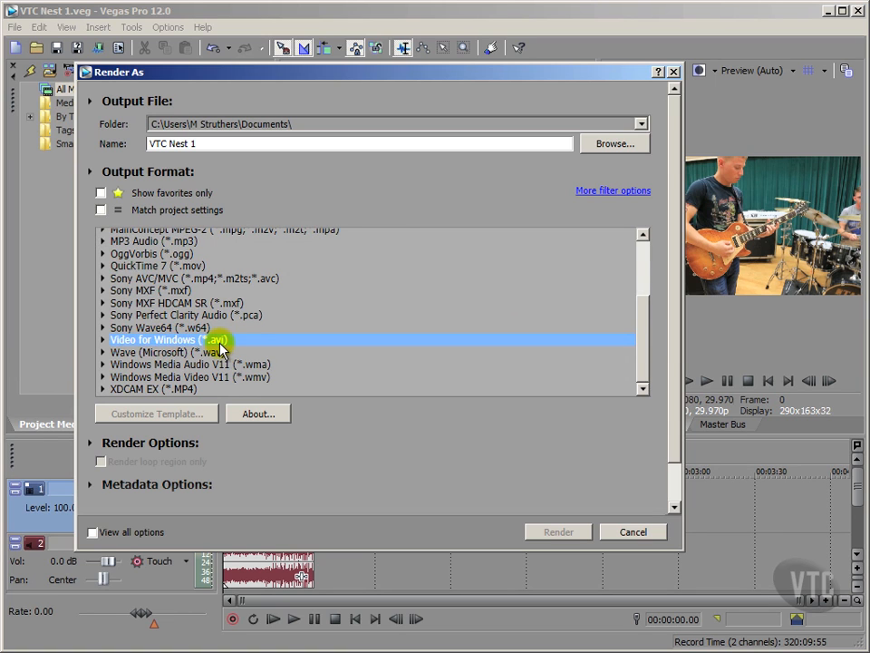
{"action": "left_click", "coordinate": [103, 342]}
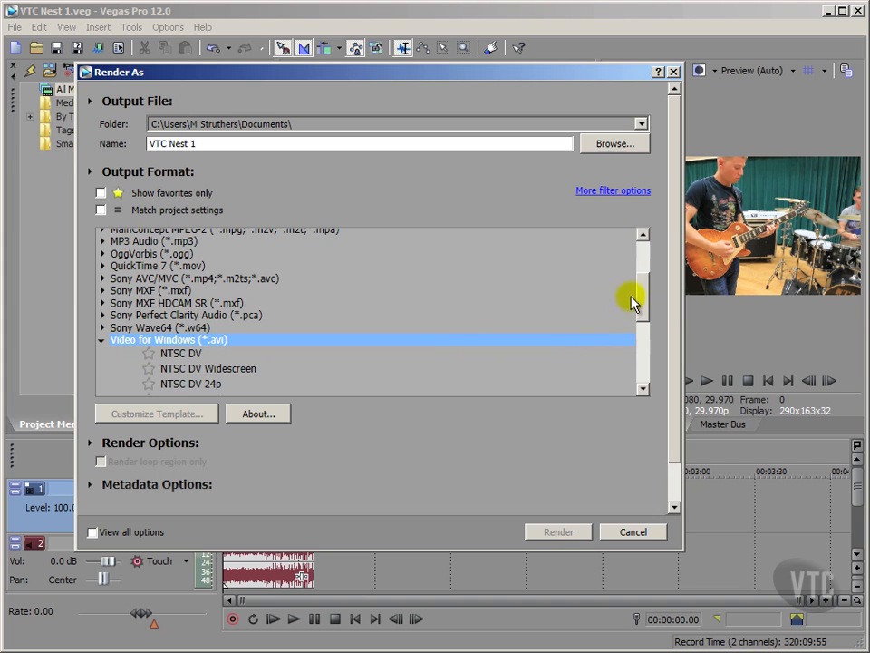
{"action": "left_click_drag", "start_coordinate": [641, 291], "coordinate": [645, 326]}
{"action": "left_click", "coordinate": [206, 332]}
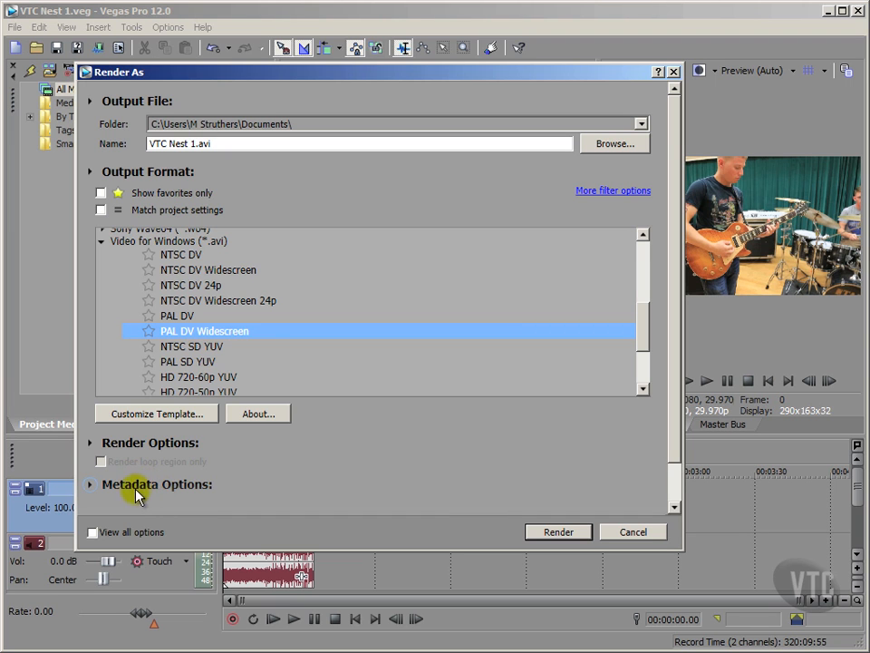
Render the project to VTC Nest 1.avi and dismiss the render progress dialog once it completes
{"action": "left_click", "coordinate": [536, 535]}
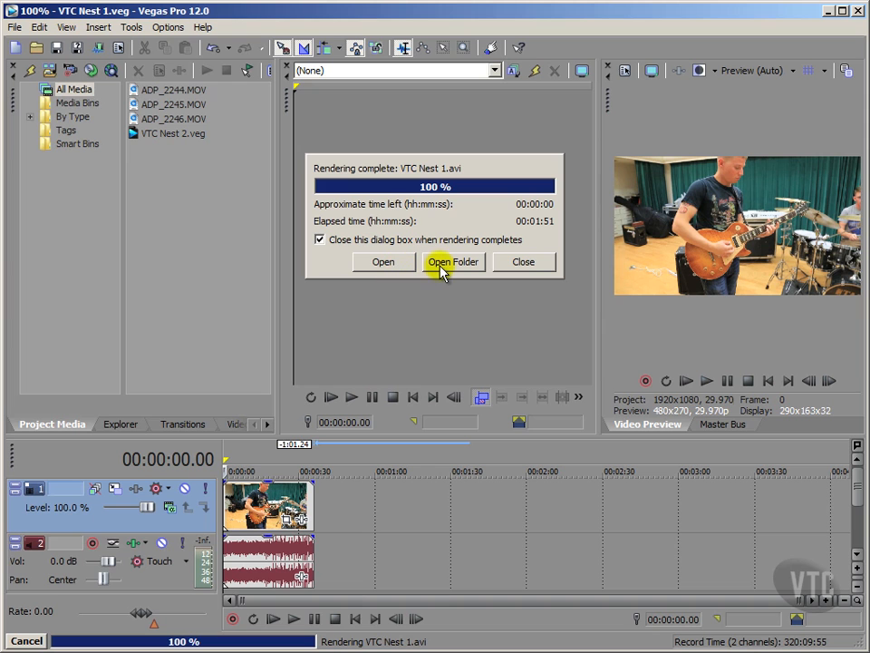
{"action": "left_click", "coordinate": [505, 264]}
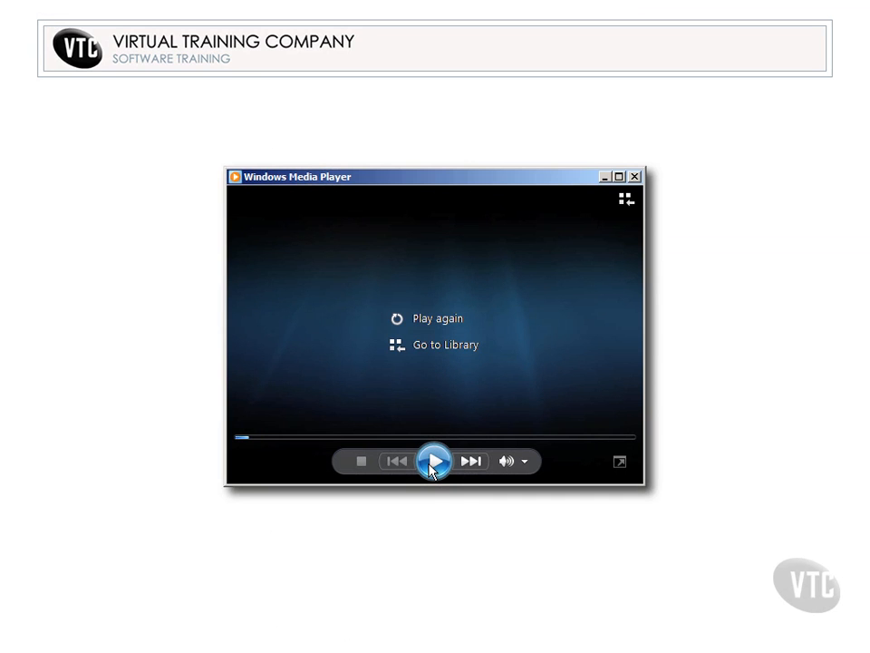
Play the rendered VTC Nest 1 video in Windows Media Player, stop it, and replay it from the beginning
{"action": "left_click", "coordinate": [432, 463]}
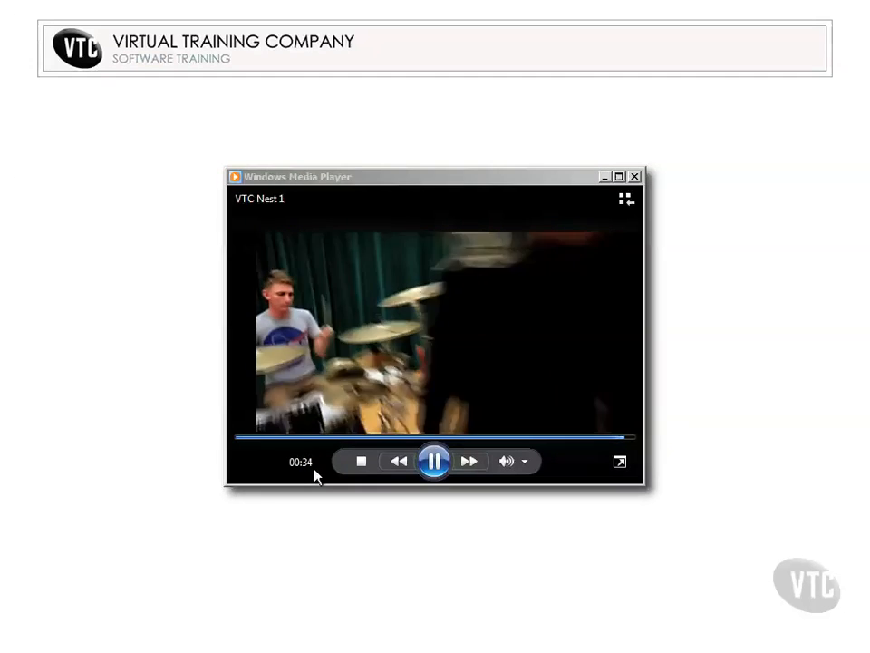
{"action": "left_click", "coordinate": [359, 462]}
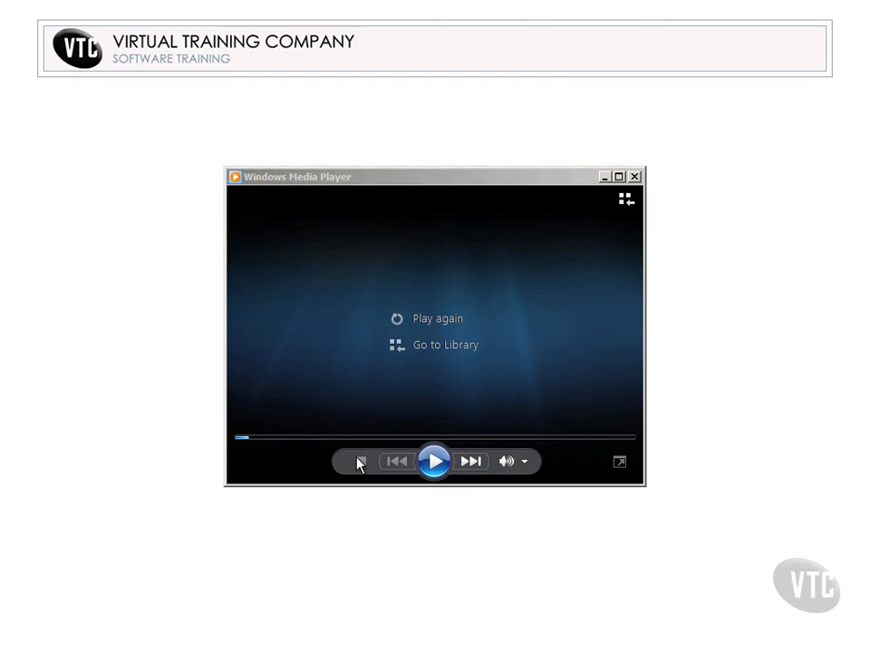
{"action": "left_click", "coordinate": [433, 462]}
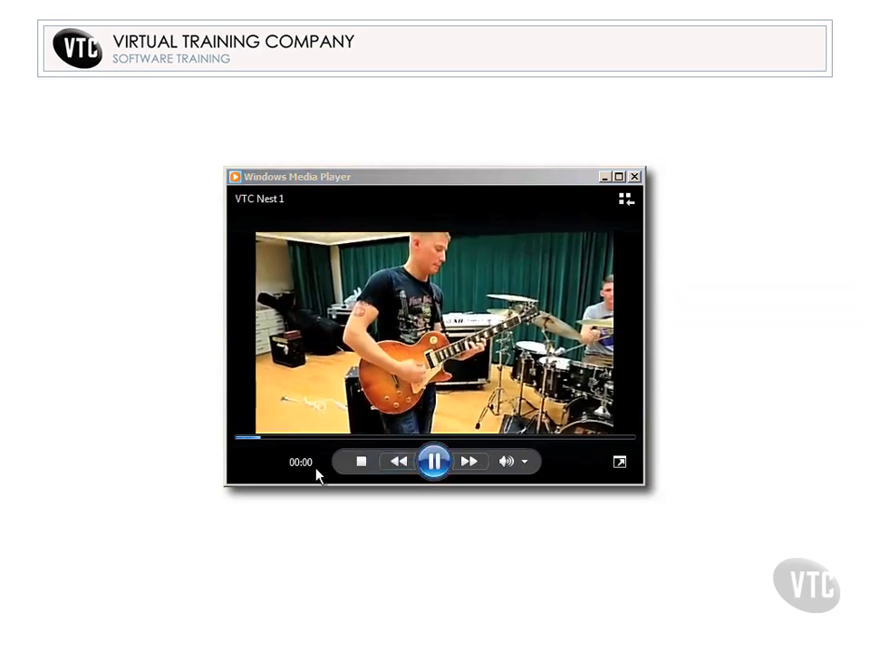